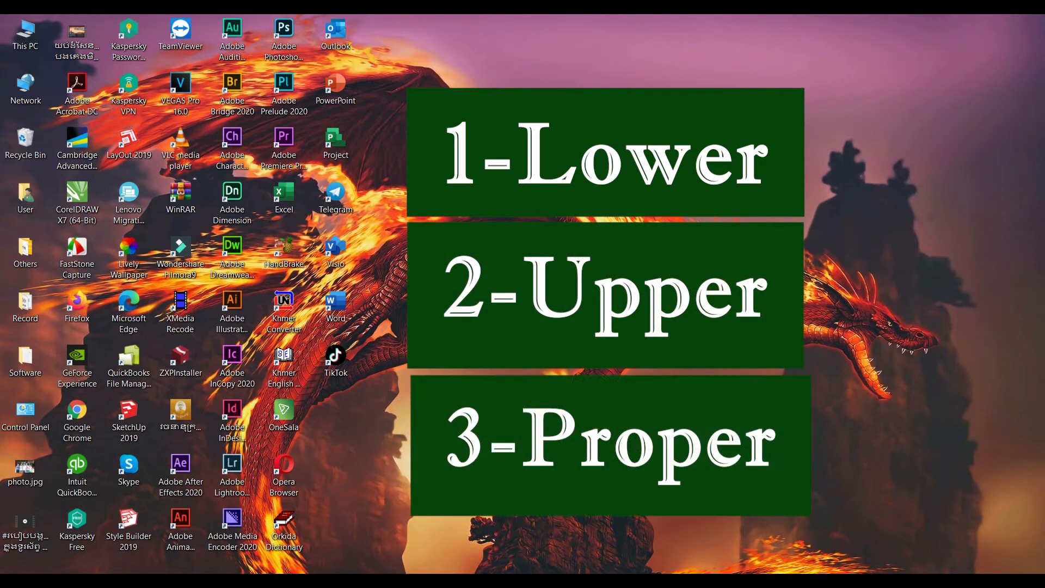
{"action": "right_click", "coordinate": [695, 113]}
{"action": "left_click", "coordinate": [714, 154]}
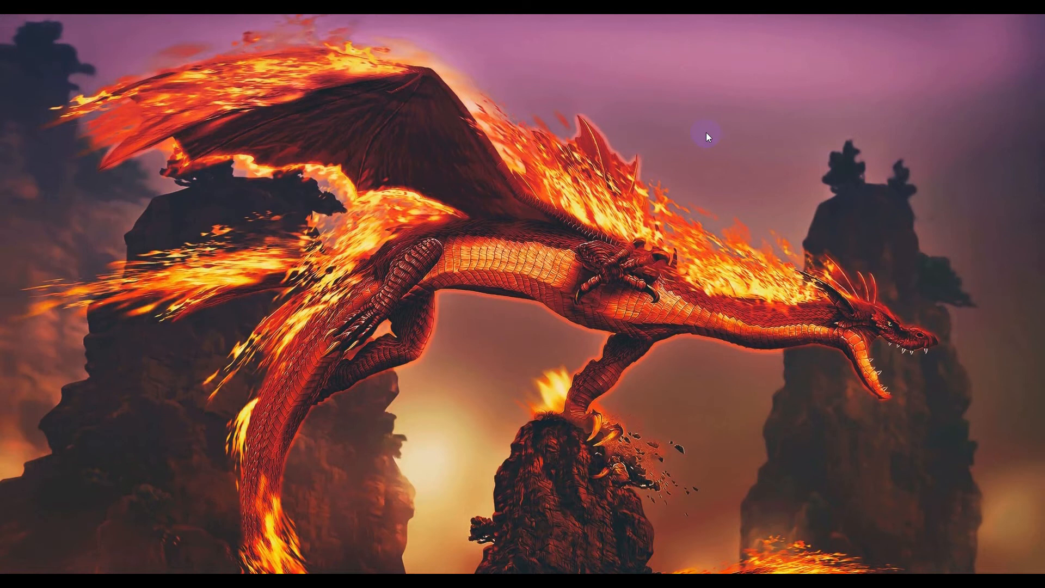
{"action": "right_click", "coordinate": [707, 134]}
{"action": "left_click", "coordinate": [729, 171]}
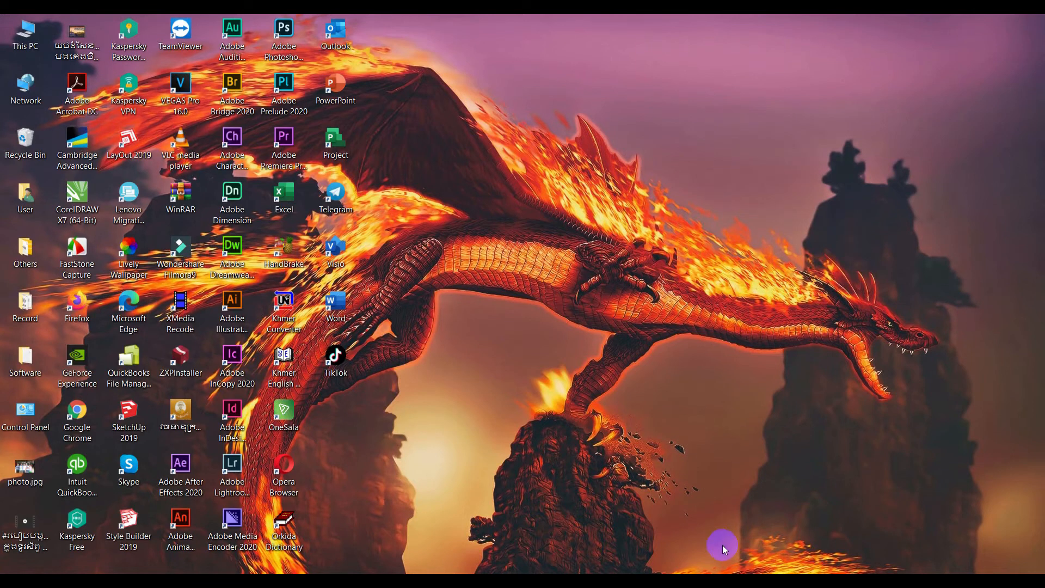
Switch to the Text Function workbook and enter a LOWER formula in F2 converting the province name in E2 to lowercase.
{"action": "left_click", "coordinate": [779, 569]}
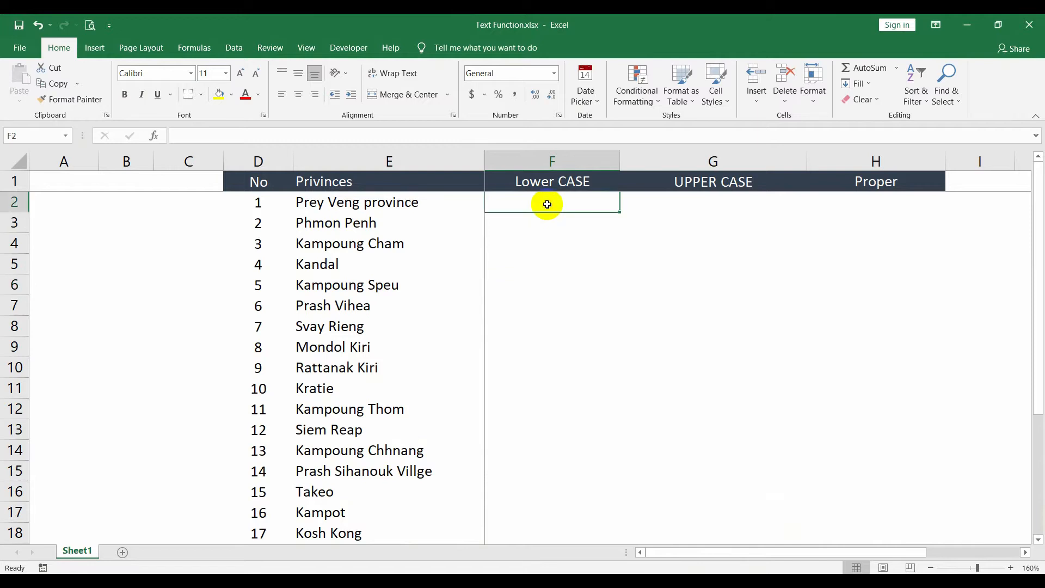
{"action": "left_click", "coordinate": [337, 207]}
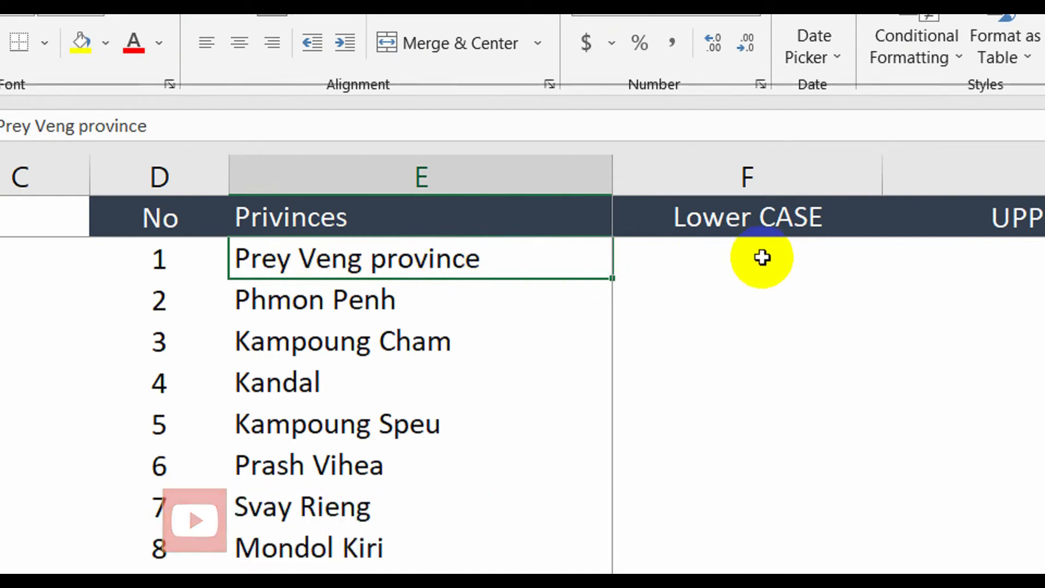
{"action": "left_click", "coordinate": [777, 255]}
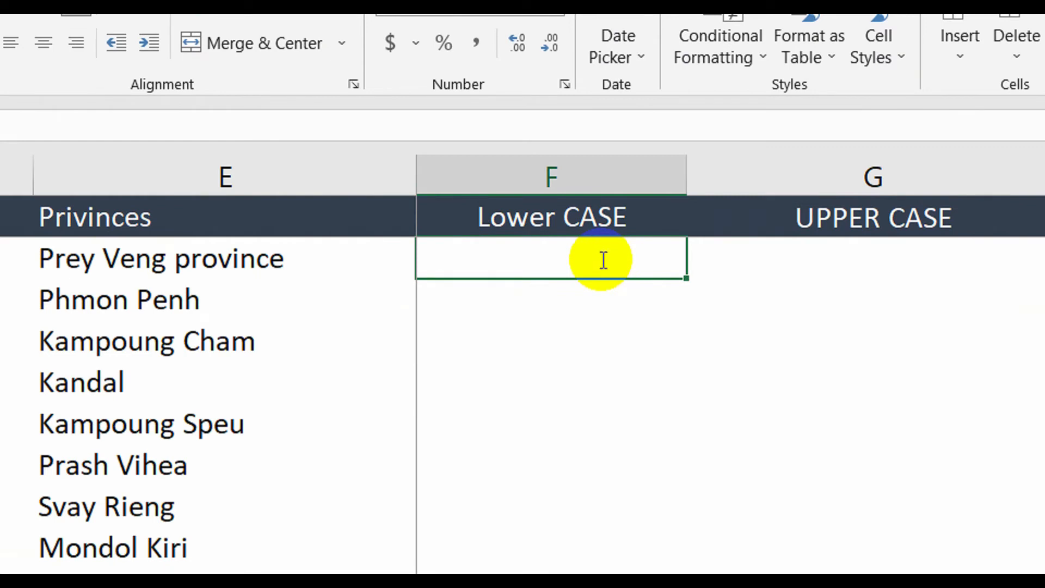
{"action": "type", "text": "=l"}
{"action": "type", "text": "o"}
{"action": "key", "text": "BackSpace"}
{"action": "type", "text": "lo"}
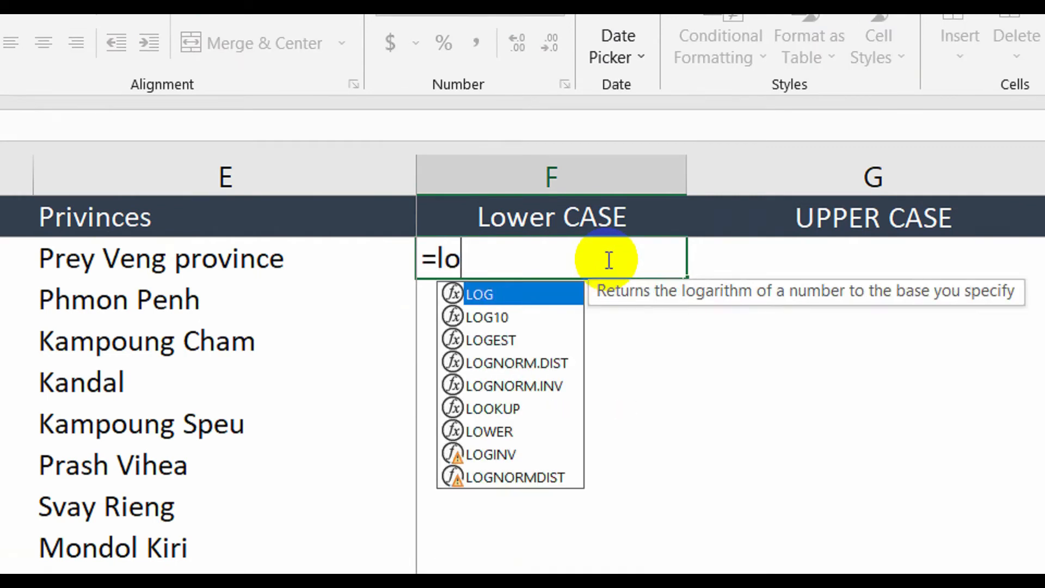
{"action": "type", "text": "we"}
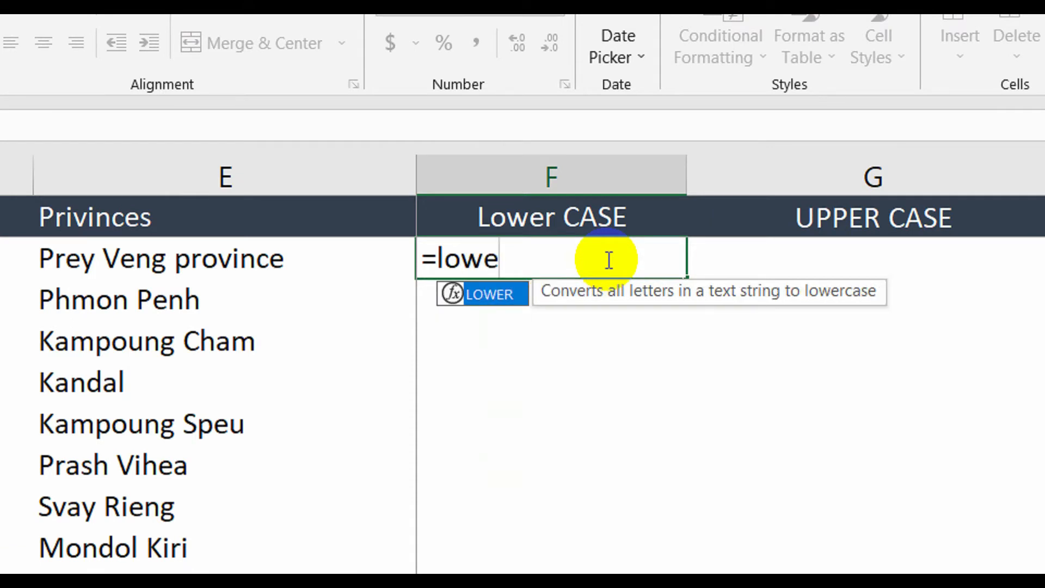
{"action": "key", "text": "Tab"}
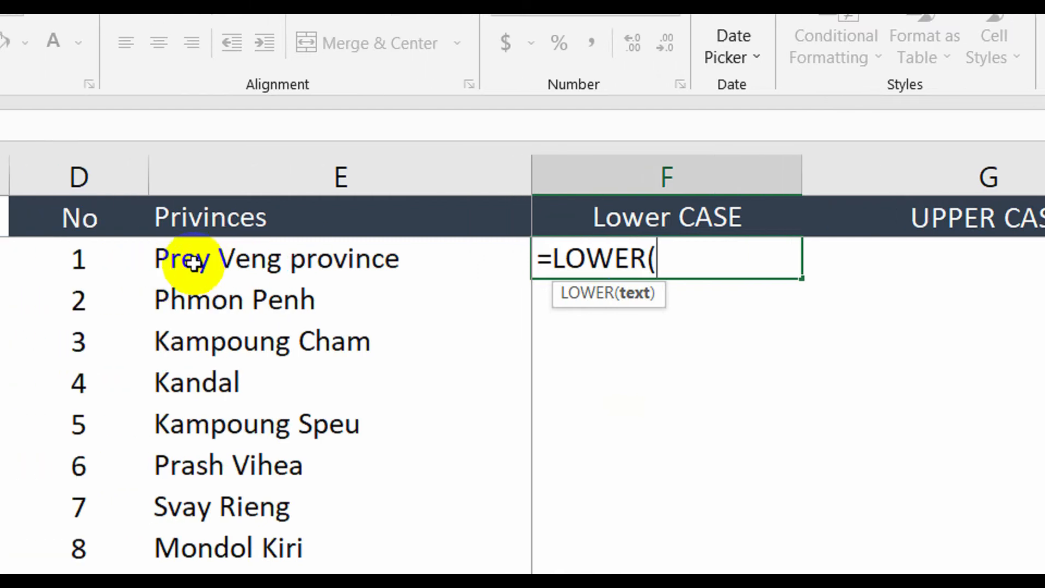
{"action": "left_click", "coordinate": [311, 266]}
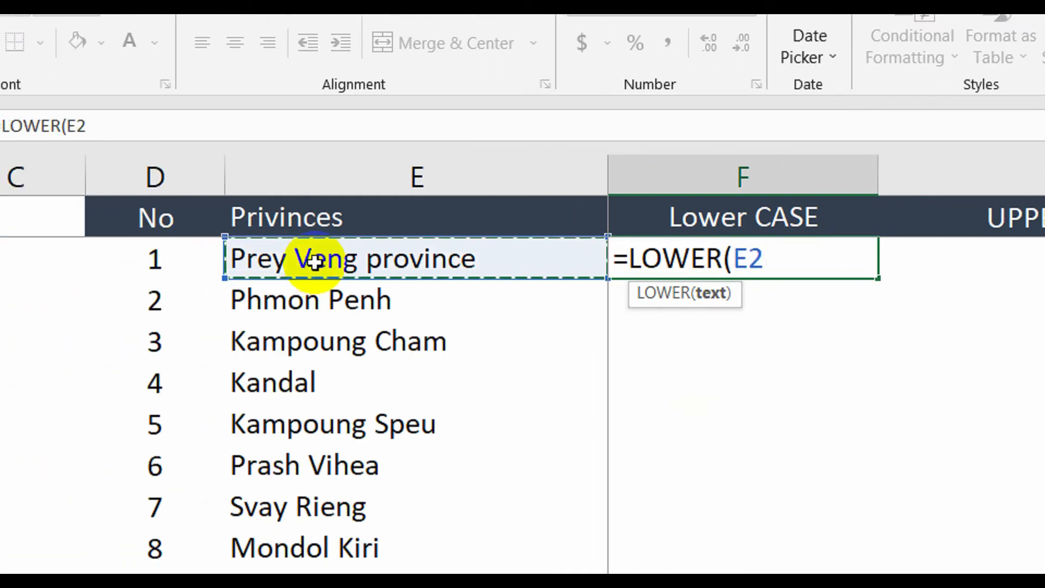
{"action": "type", "text": ")"}
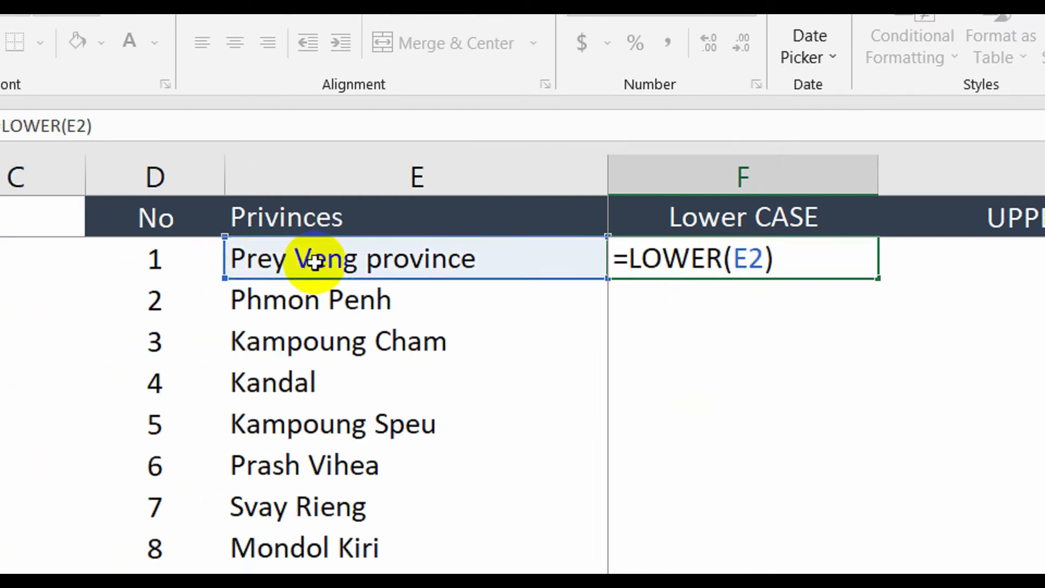
{"action": "key", "text": "Return"}
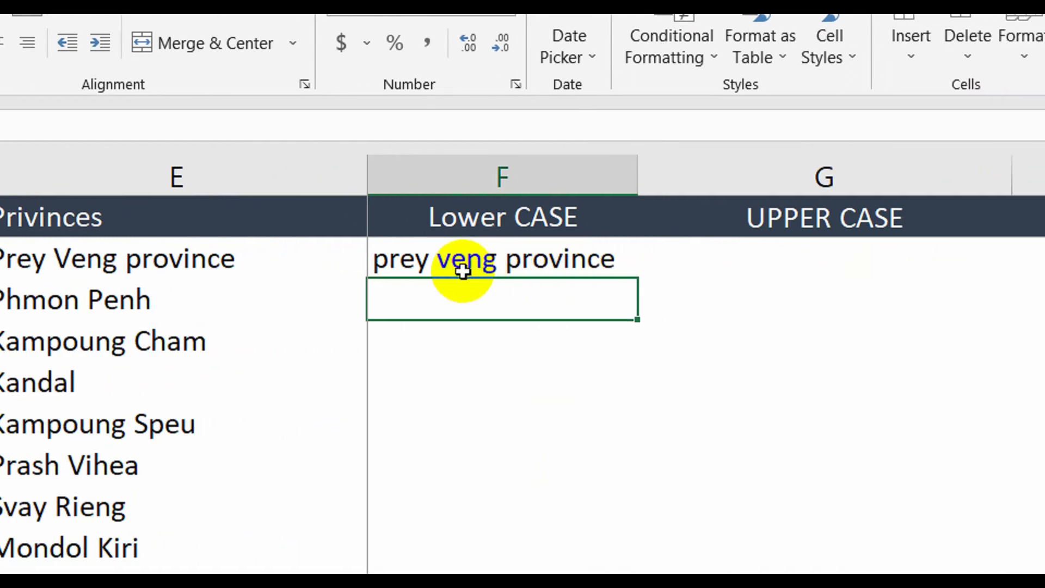
Fill the LOWER formula from F2 down column F for all 25 provinces.
{"action": "left_click", "coordinate": [402, 264]}
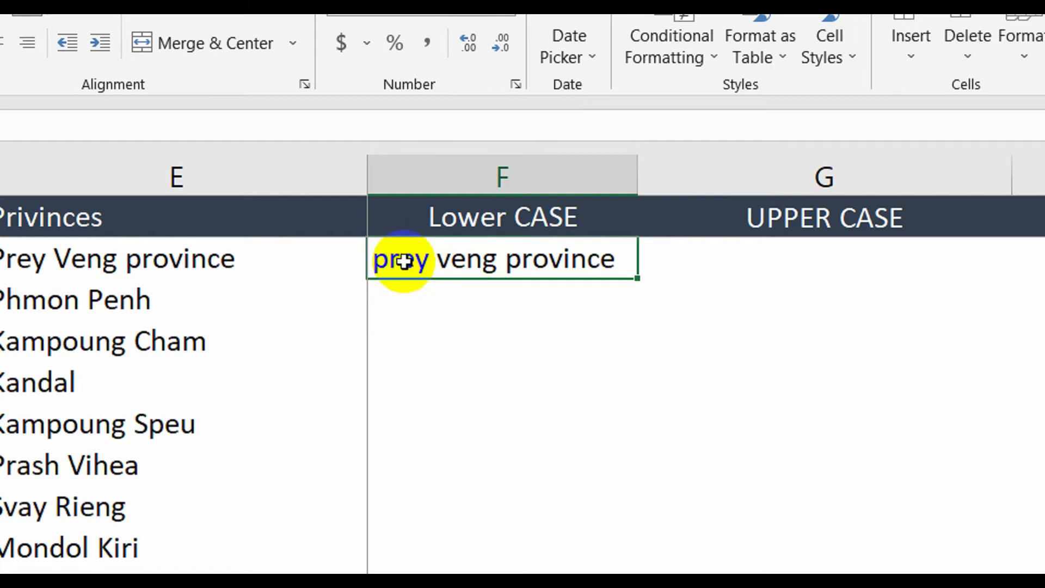
{"action": "left_click_drag", "start_coordinate": [604, 259], "coordinate": [526, 360]}
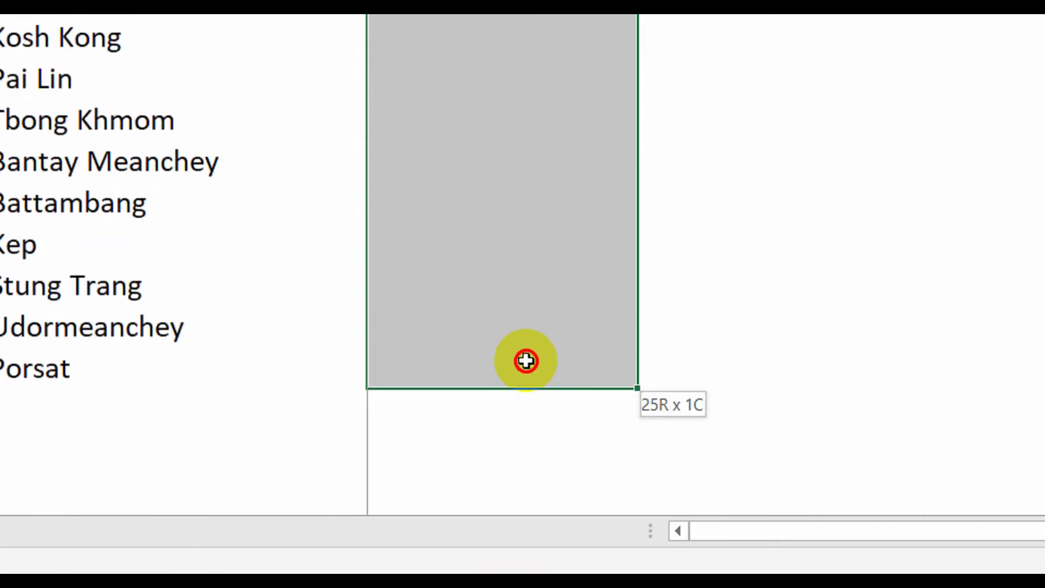
{"action": "scroll", "coordinate": [526, 359], "scroll_direction": "up", "scroll_amount": 4}
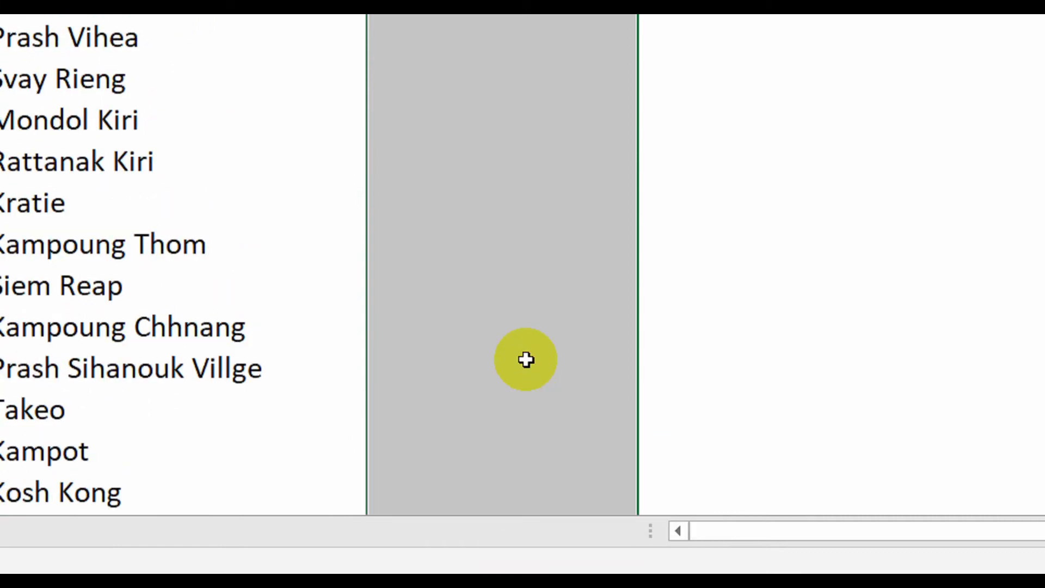
{"action": "key", "text": "ctrl+e"}
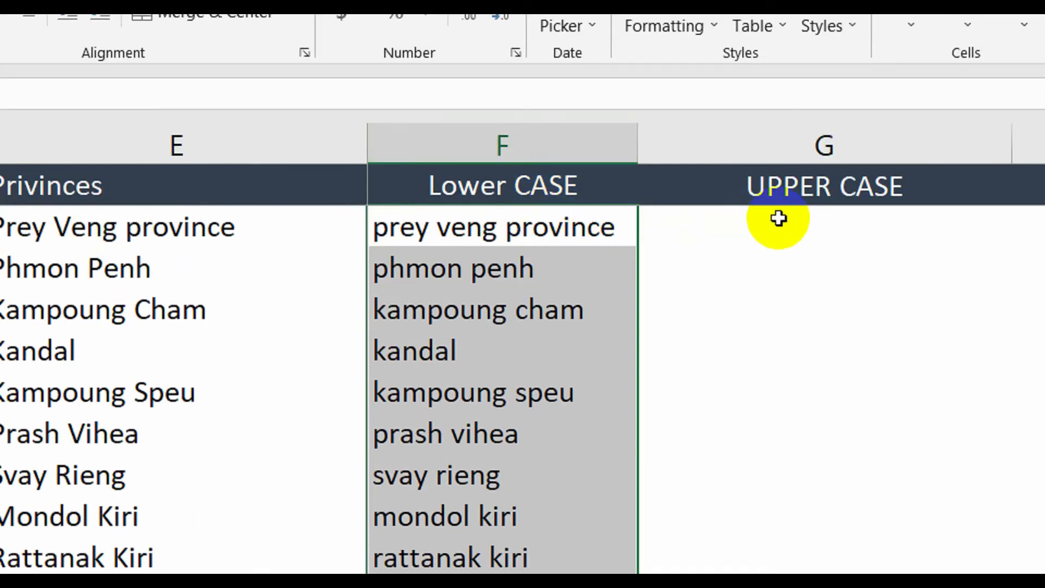
Enter an UPPER formula in G2 converting the province name in E2 to uppercase.
{"action": "left_click", "coordinate": [824, 223]}
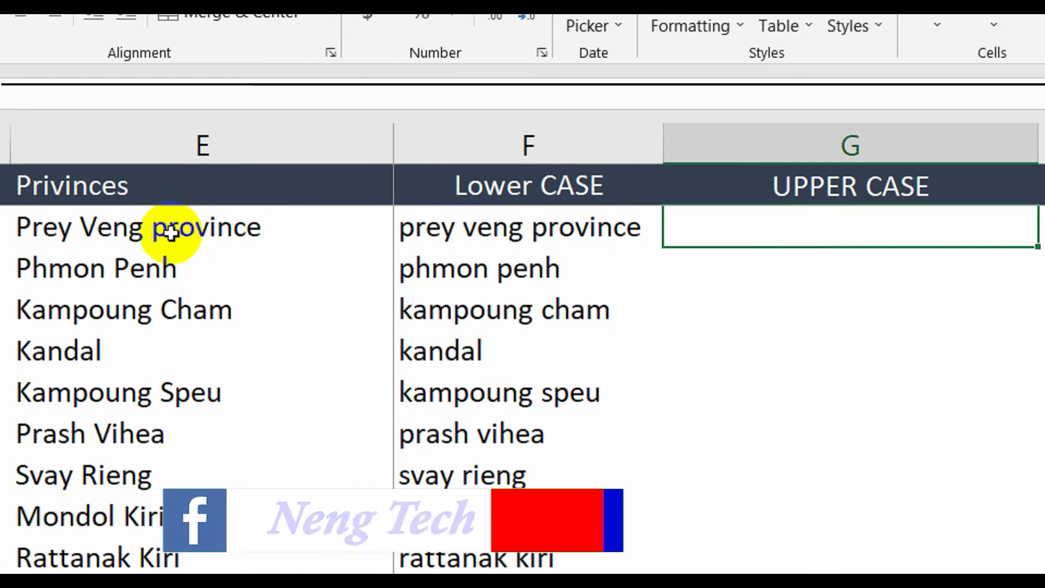
{"action": "left_click", "coordinate": [101, 229]}
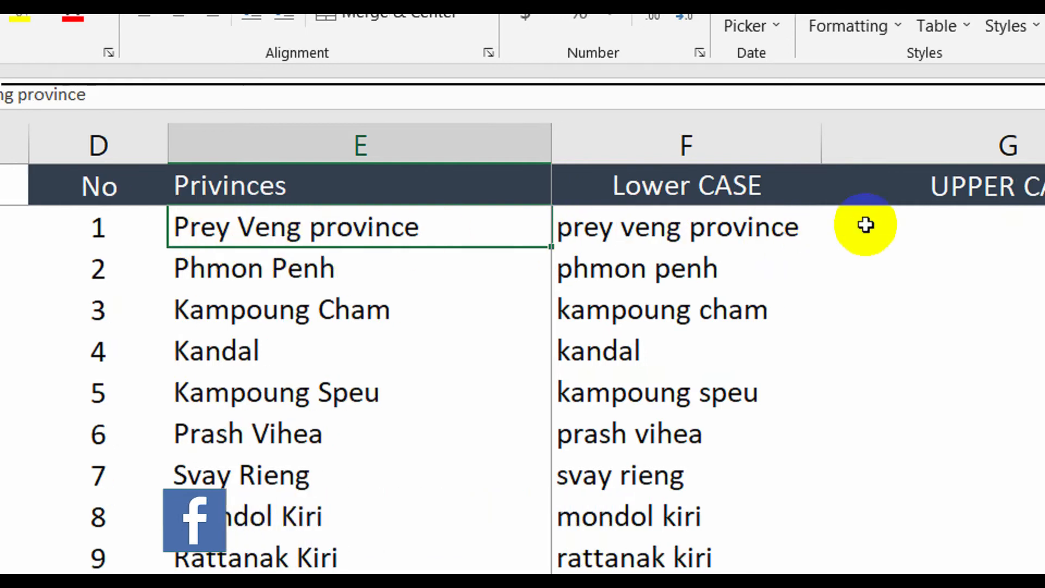
{"action": "left_click", "coordinate": [663, 228]}
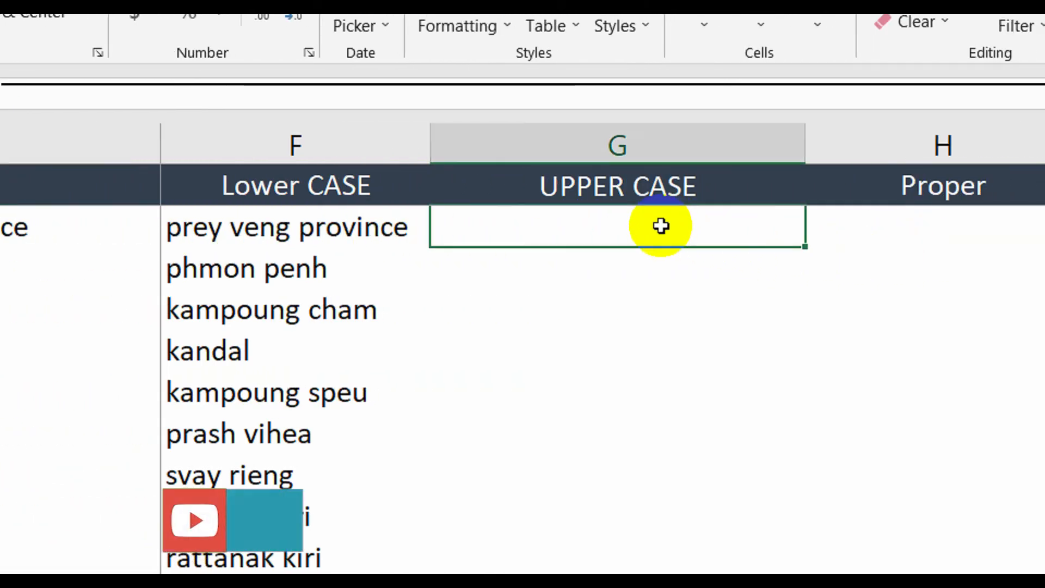
{"action": "type", "text": "="}
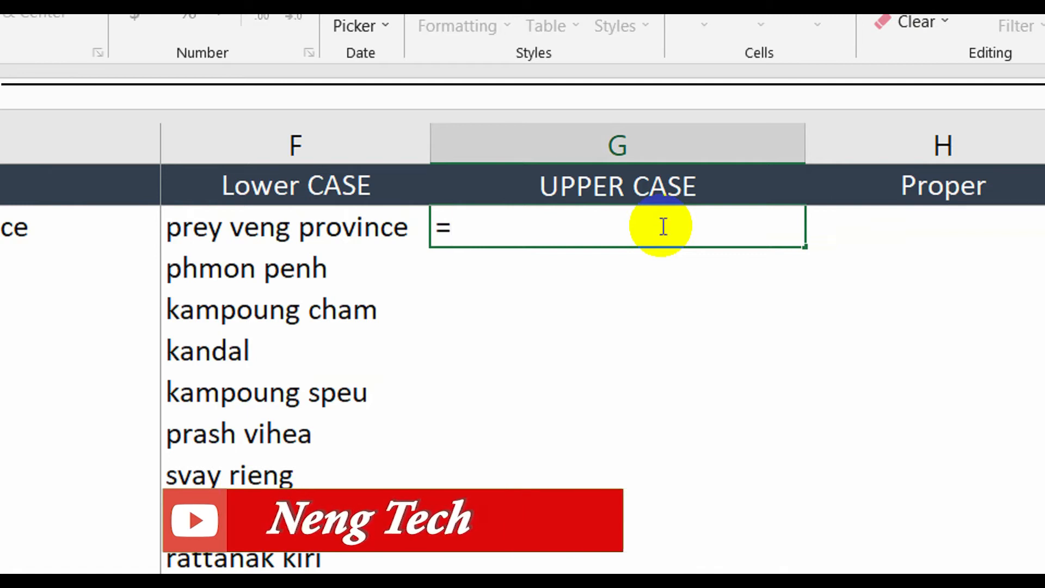
{"action": "type", "text": "up"}
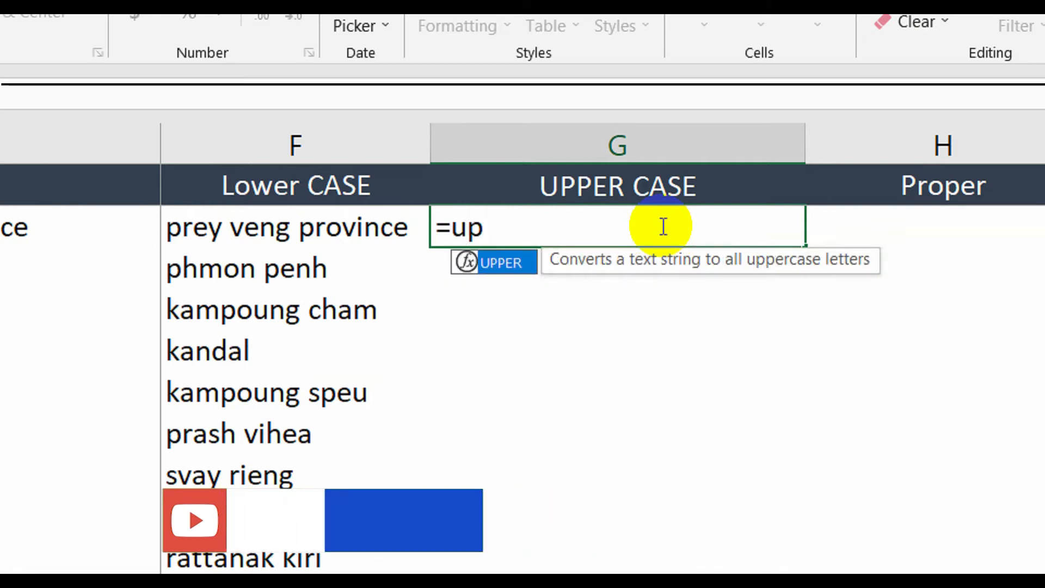
{"action": "key", "text": "Tab"}
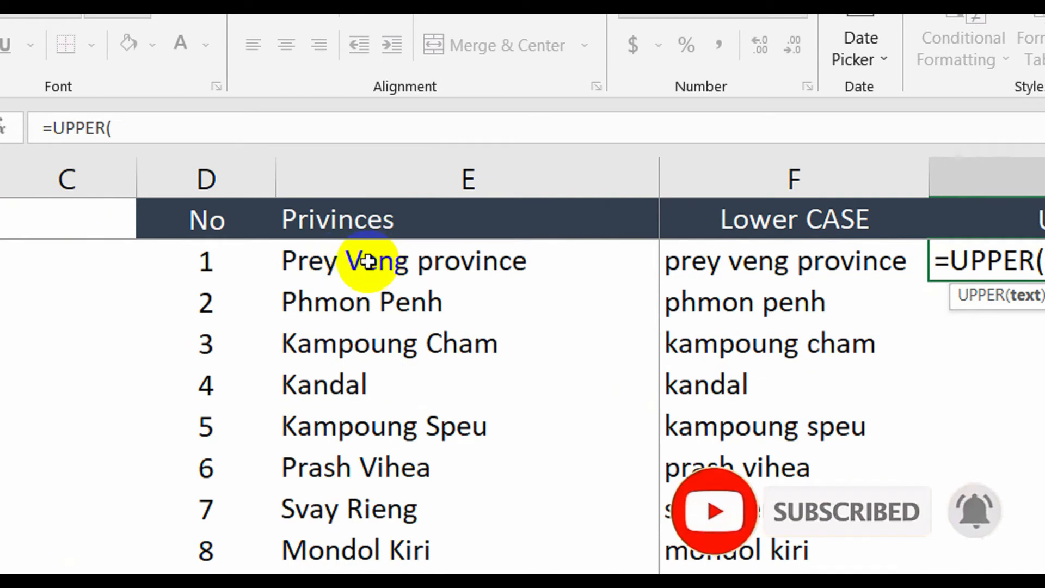
{"action": "left_click", "coordinate": [362, 261]}
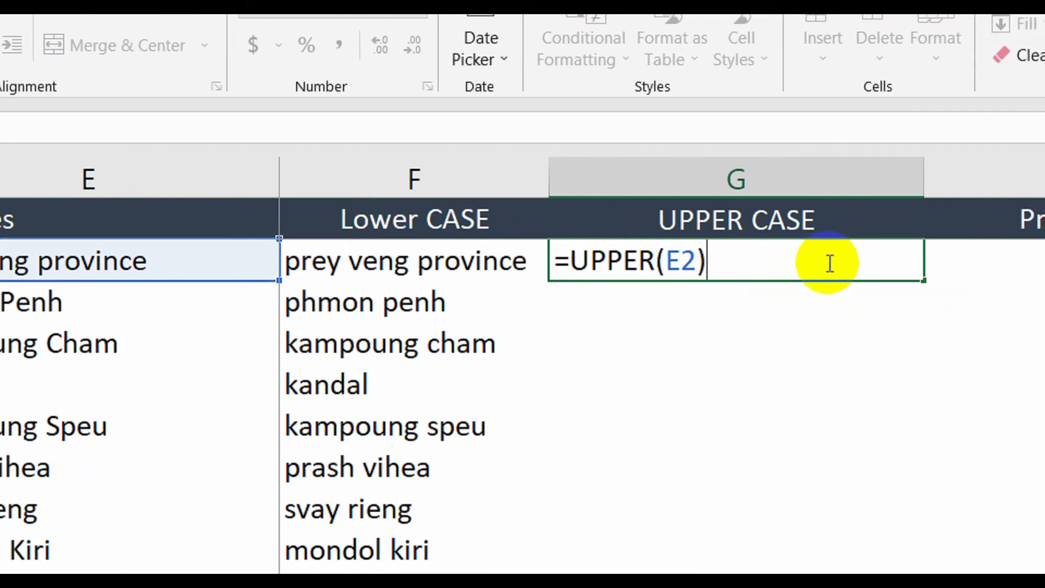
{"action": "key", "text": "Return"}
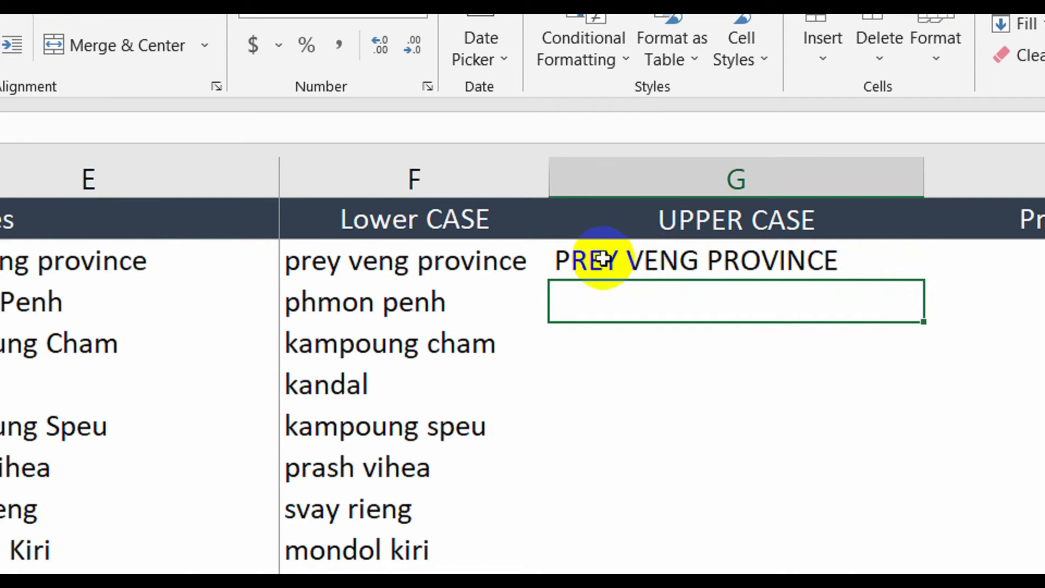
Fill the UPPER formula from G2 down the rest of column G.
{"action": "left_click", "coordinate": [920, 272]}
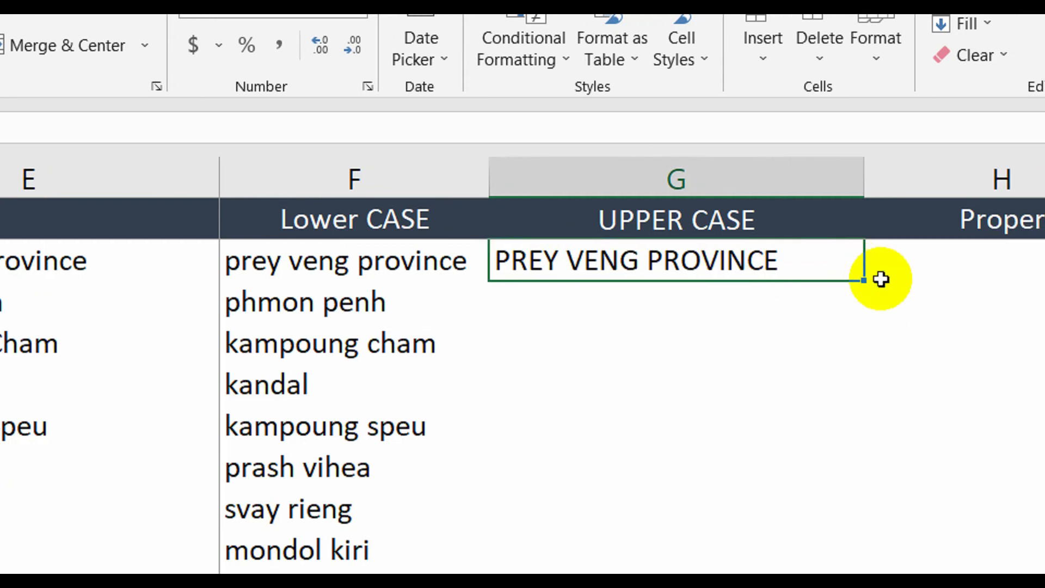
{"action": "double_click", "coordinate": [924, 281]}
{"action": "scroll", "coordinate": [770, 321], "scroll_direction": "down", "scroll_amount": 2}
{"action": "scroll", "coordinate": [773, 321], "scroll_direction": "up", "scroll_amount": 2}
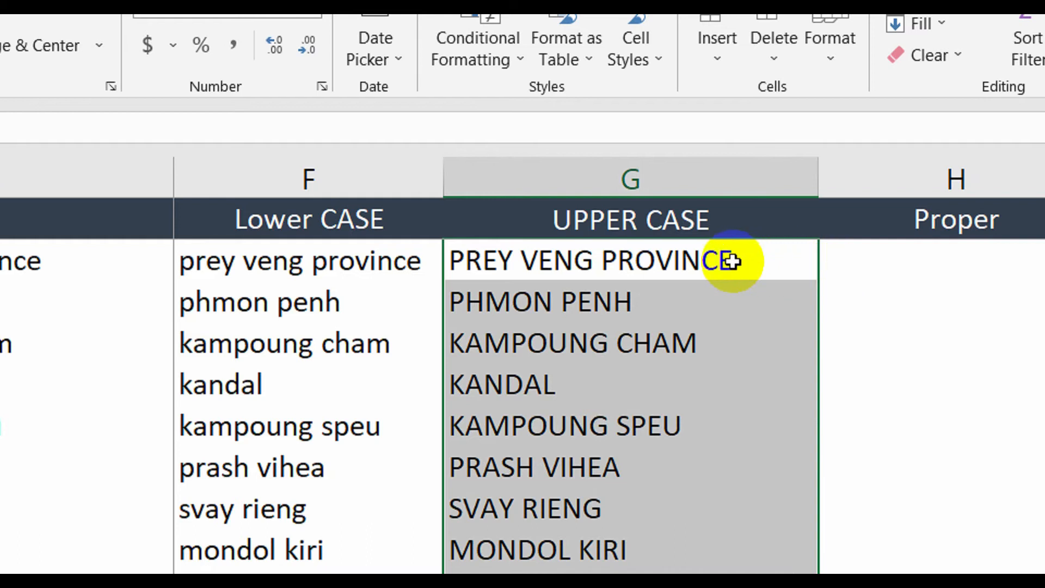
Edit the province in E3 so it reads 'Phmon penh' with a lowercase second word.
{"action": "left_click", "coordinate": [894, 262]}
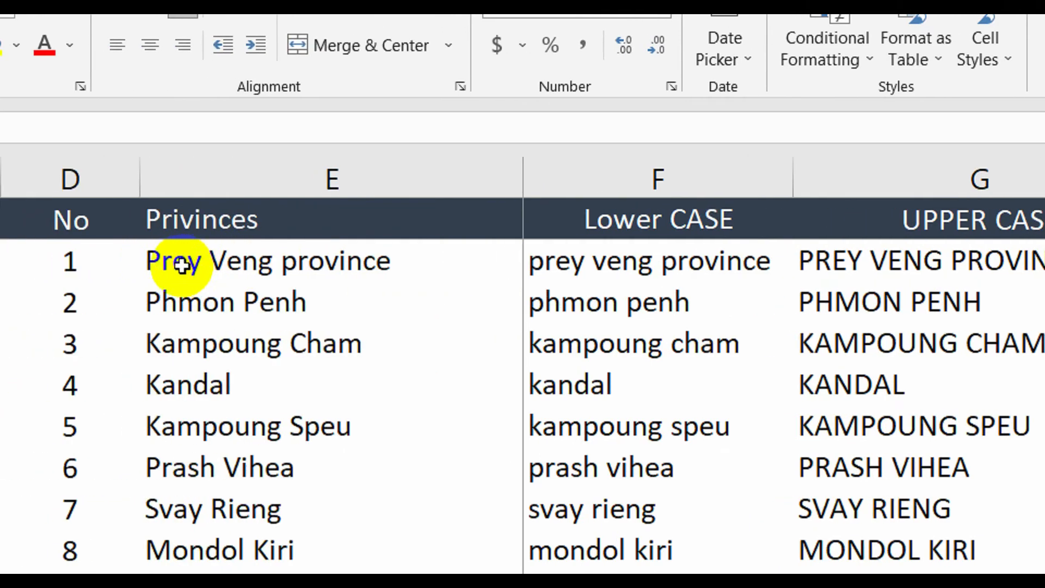
{"action": "left_click", "coordinate": [182, 265]}
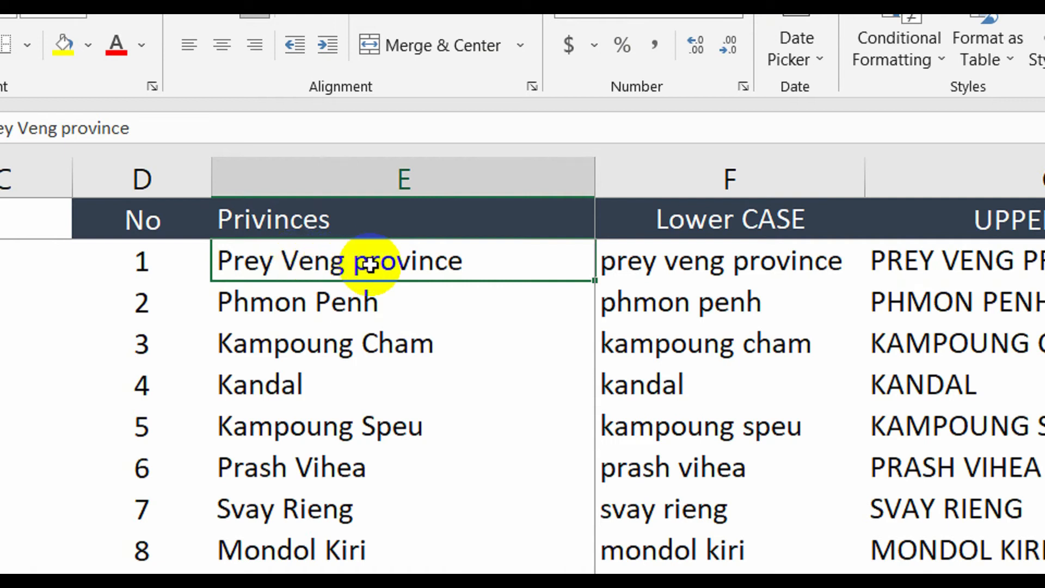
{"action": "double_click", "coordinate": [332, 300]}
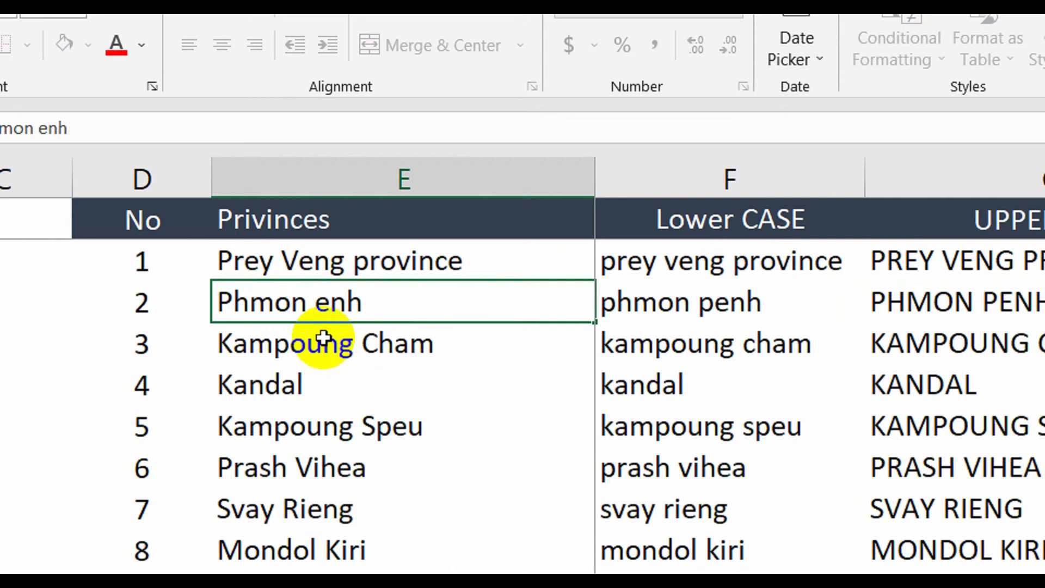
{"action": "left_click", "coordinate": [431, 335]}
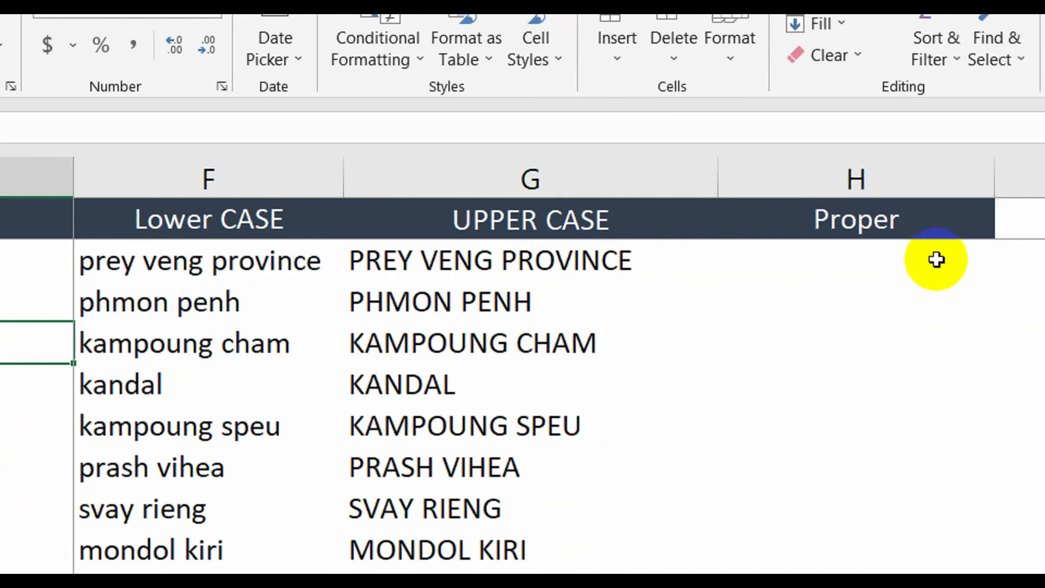
Enter a PROPER formula in H2 converting the province name in E2 to proper case.
{"action": "left_click", "coordinate": [734, 222]}
{"action": "left_click", "coordinate": [739, 253]}
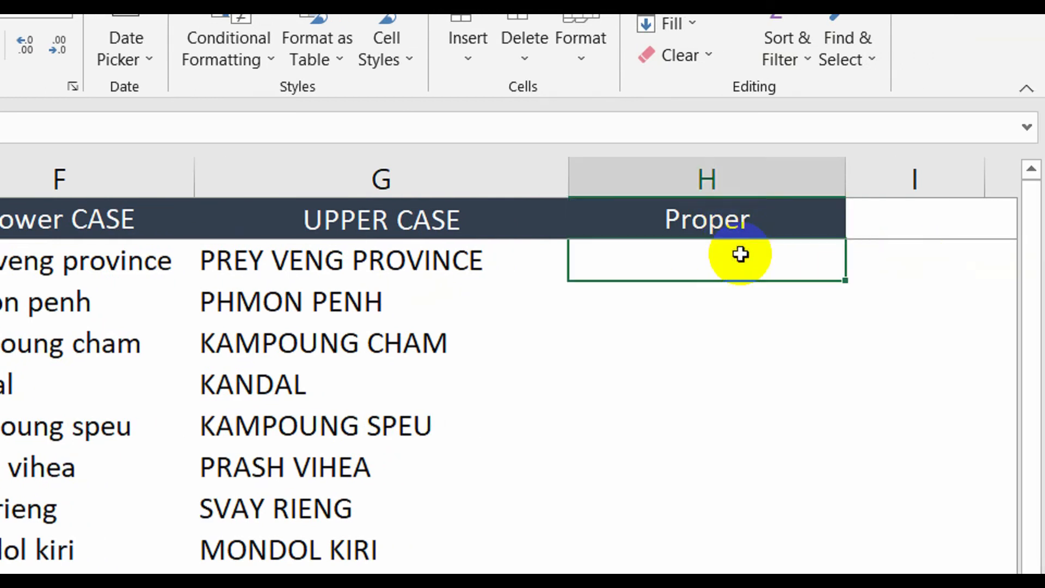
{"action": "type", "text": "=p"}
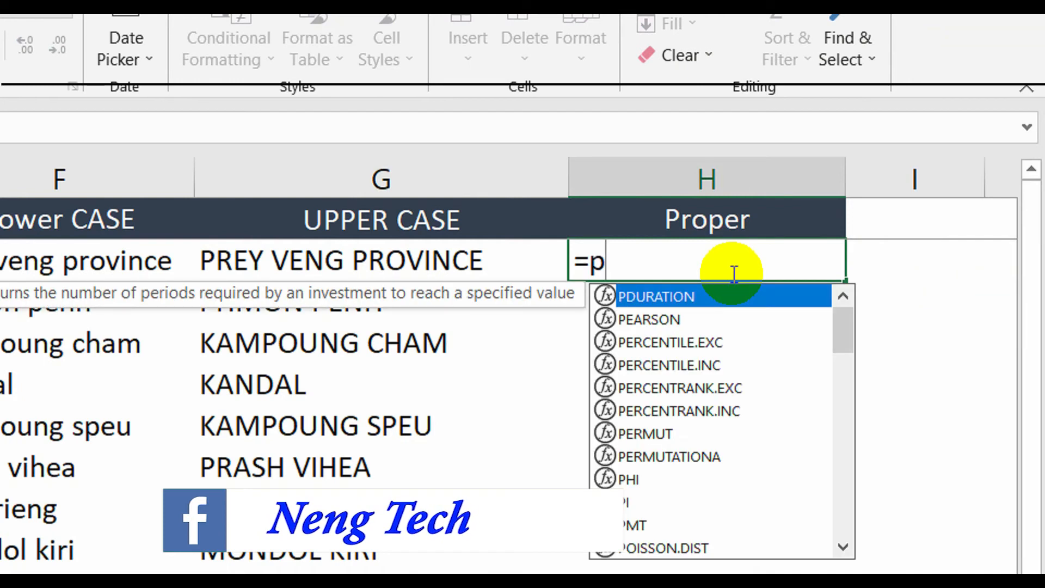
{"action": "type", "text": "ro"}
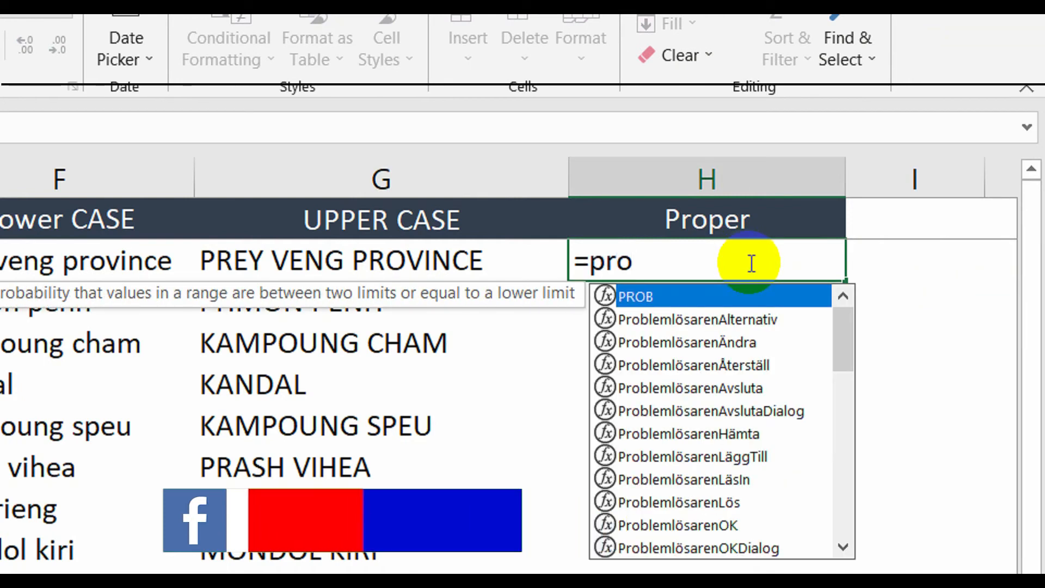
{"action": "type", "text": "p"}
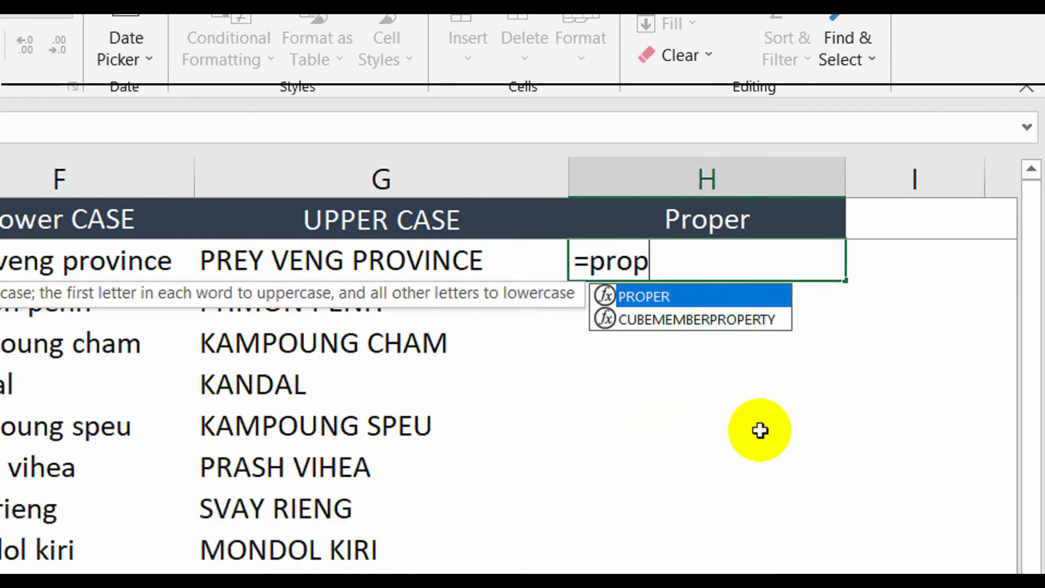
{"action": "key", "text": "Tab"}
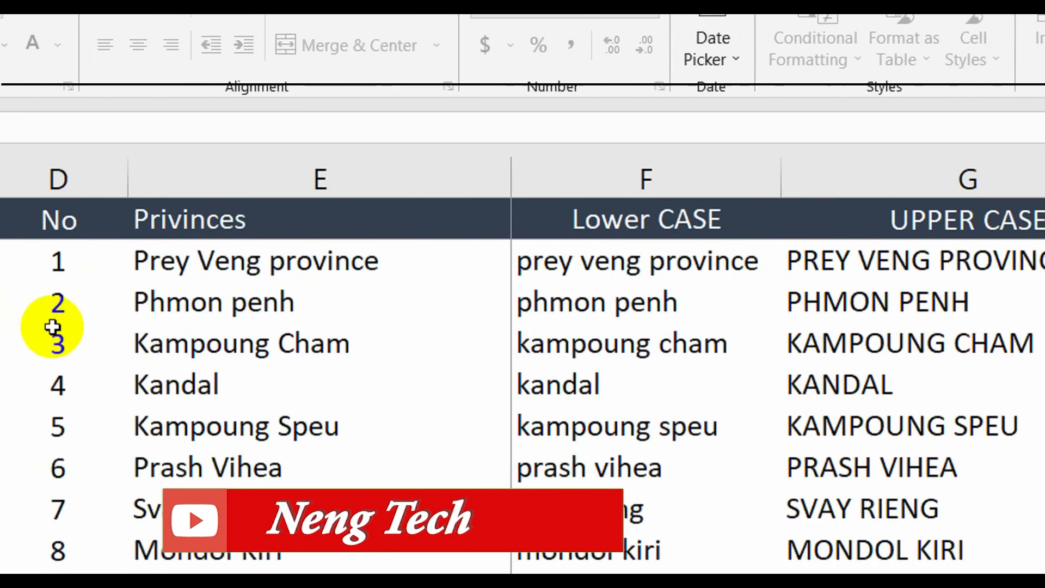
{"action": "left_click", "coordinate": [262, 261]}
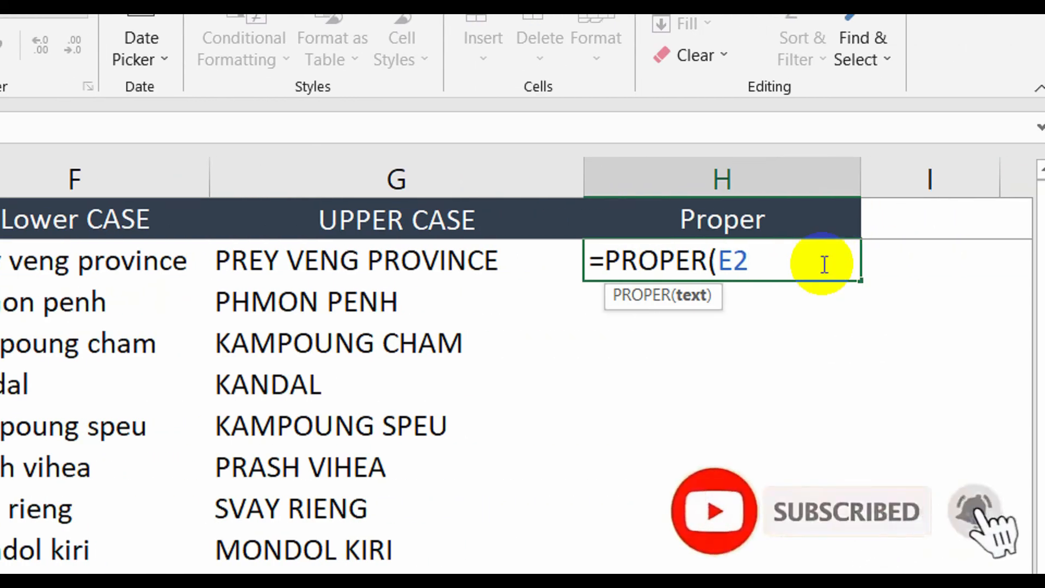
{"action": "key", "text": "shift+Return"}
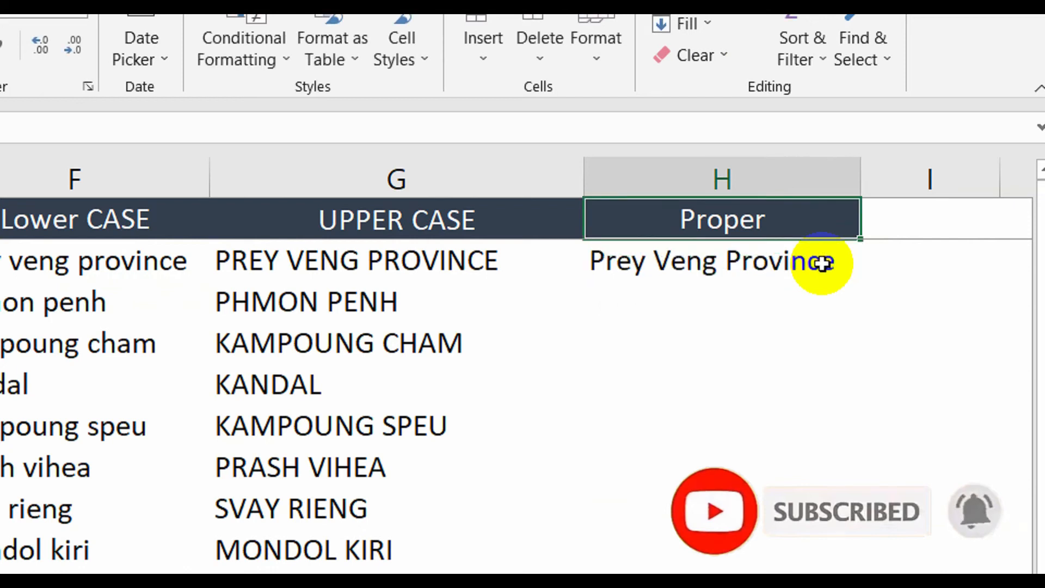
Fill the PROPER formula from H2 down column H and compare the results against the original province names.
{"action": "left_click", "coordinate": [606, 259]}
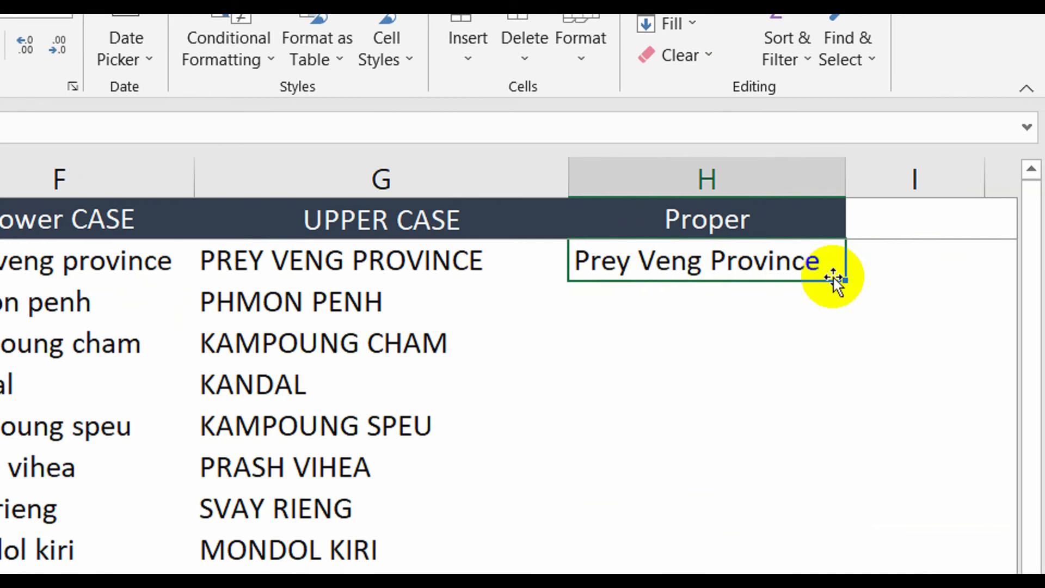
{"action": "left_click", "coordinate": [861, 280]}
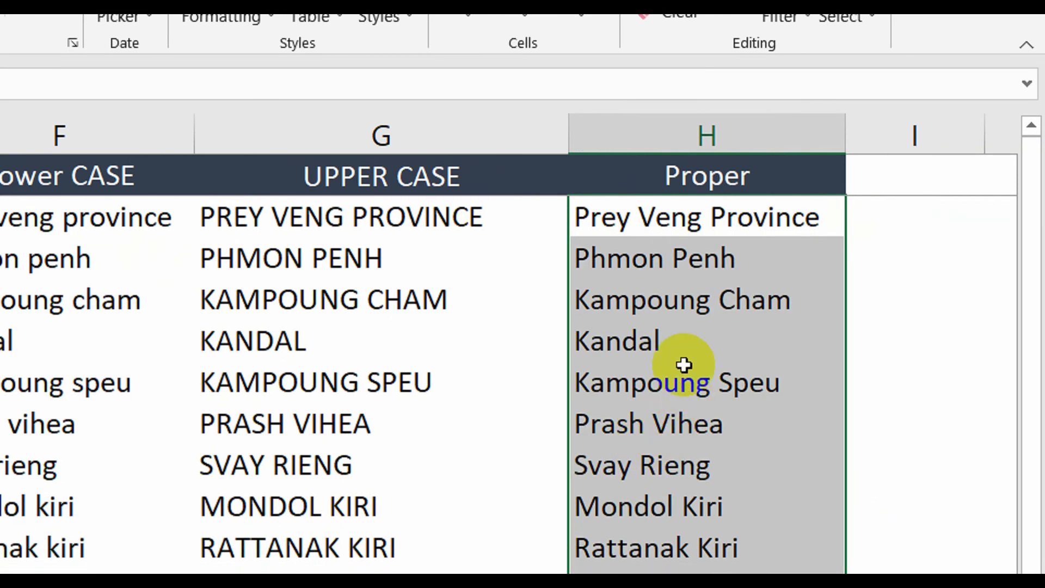
{"action": "left_click", "coordinate": [679, 271]}
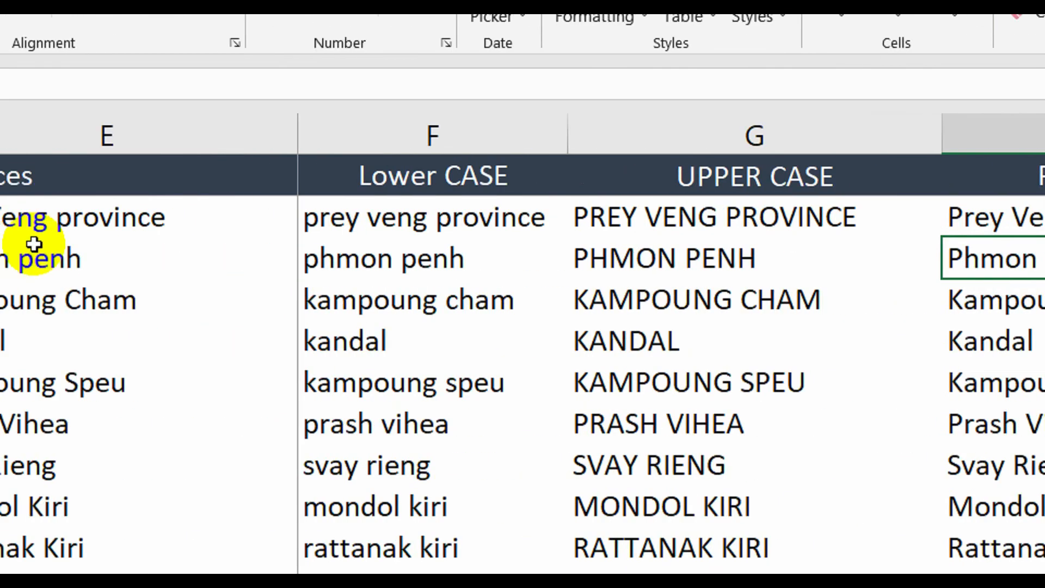
{"action": "left_click", "coordinate": [248, 263]}
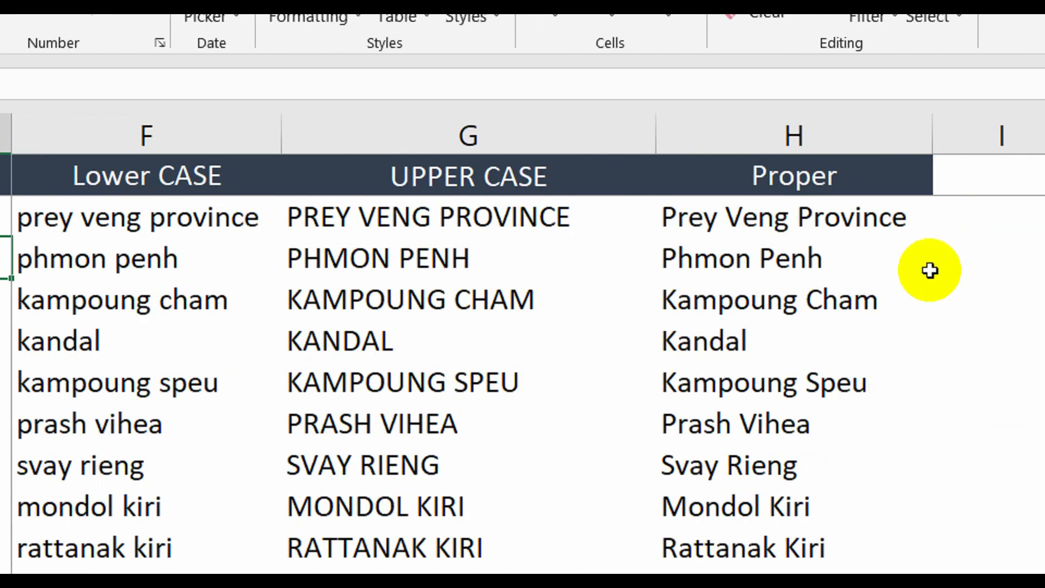
{"action": "left_click", "coordinate": [733, 258]}
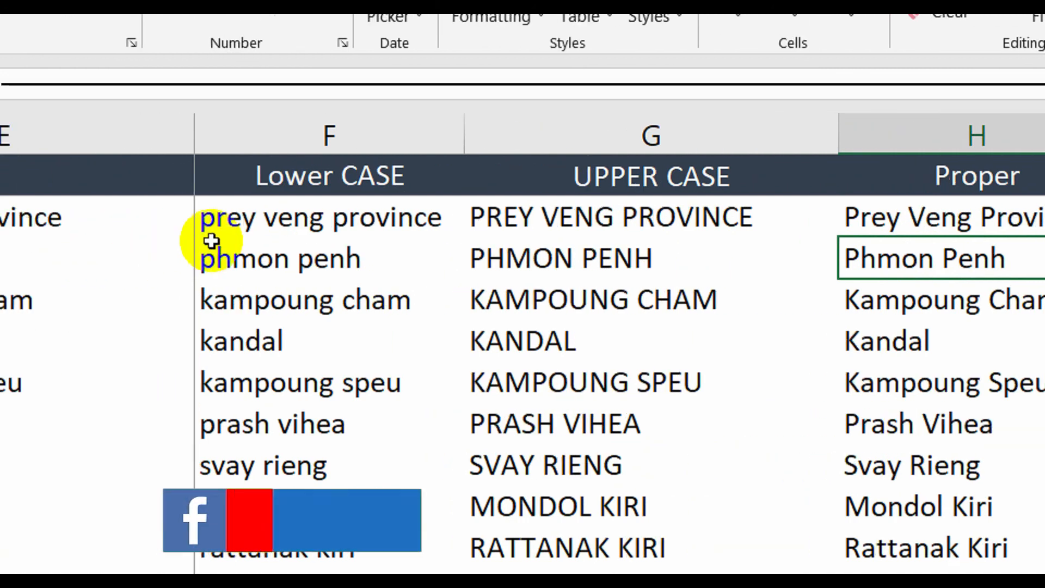
{"action": "left_click", "coordinate": [105, 186]}
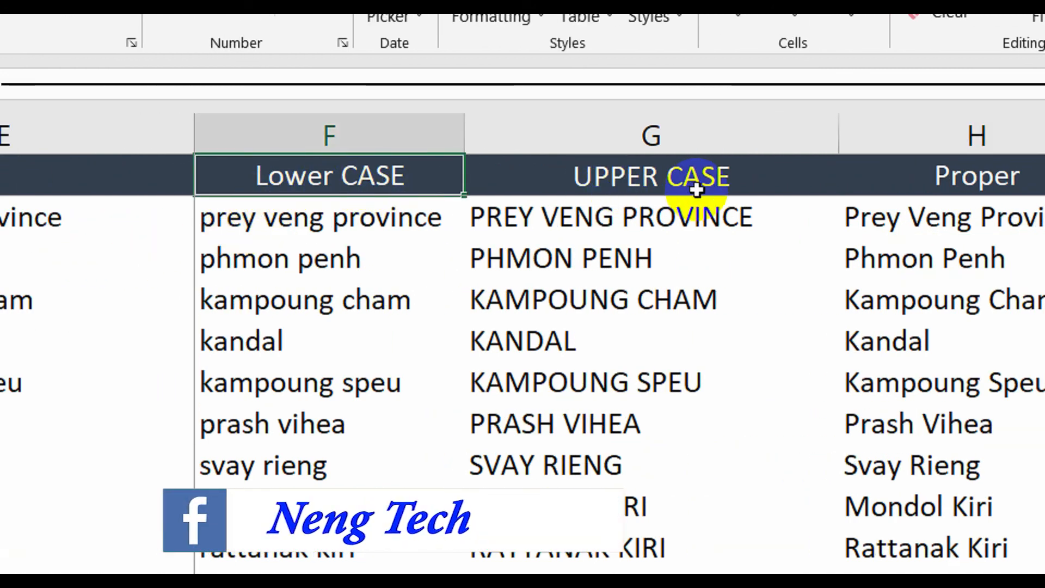
{"action": "left_click", "coordinate": [716, 178]}
{"action": "left_click", "coordinate": [869, 179]}
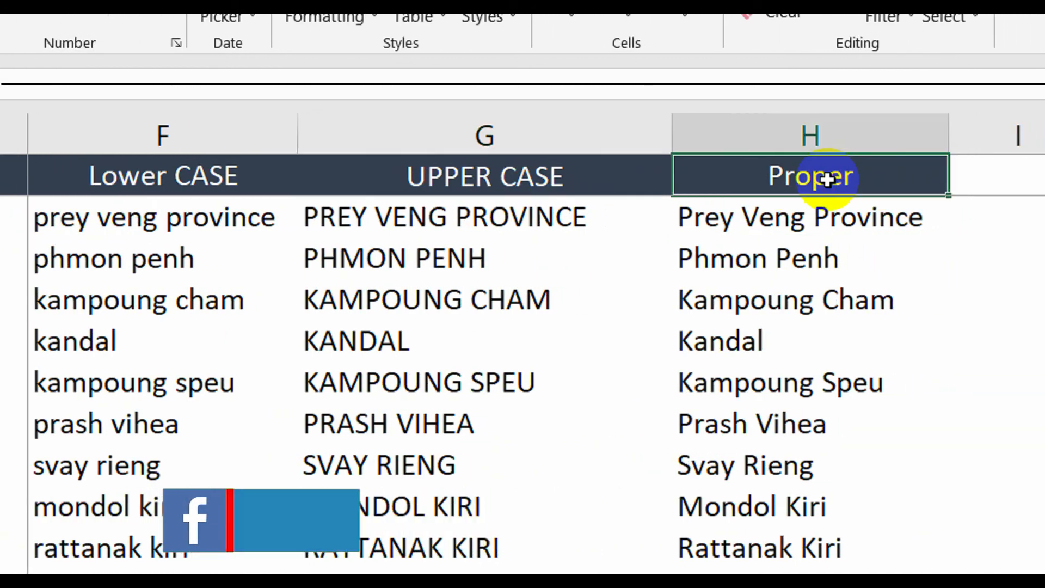